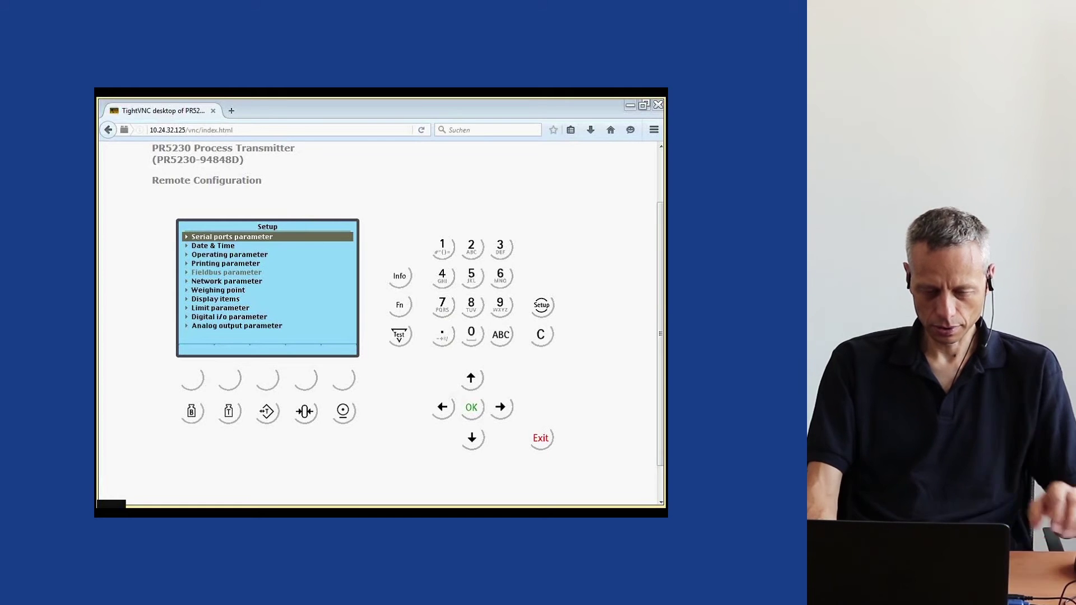
Bring the Firefox window with the PR5230 TightVNC remote configuration page to the front
key(alt+Tab)
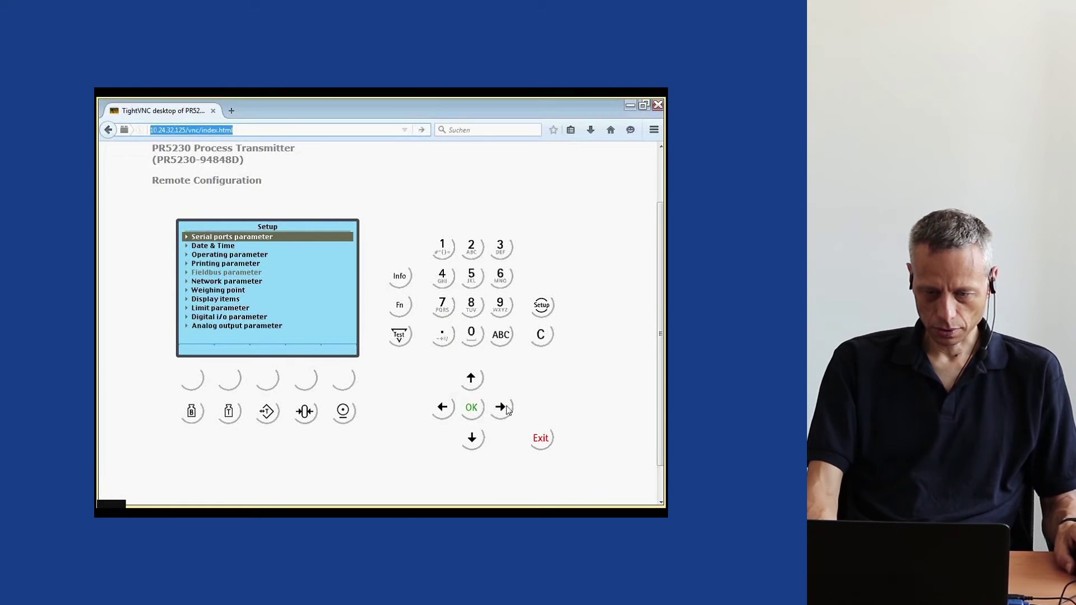
Open the Serial ports parameters and list the Printer port choices ('- none -', 'Builtin RS232')
click(232, 237)
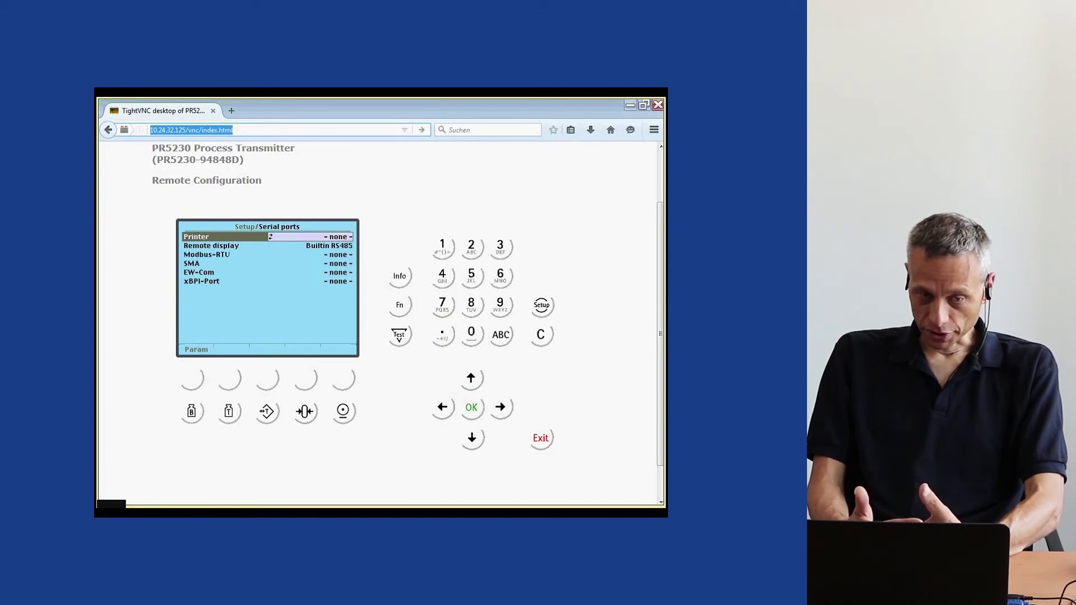
click(270, 236)
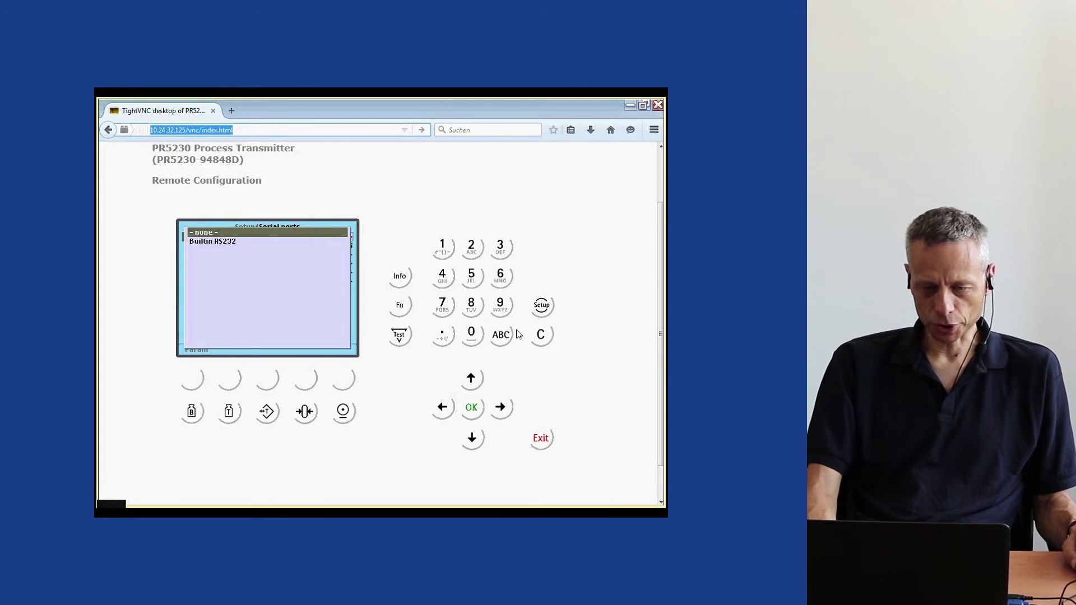
Check the Printer, Remote display, Modbus-RTU, SMA and EW-Com port assignments unchanged, then exit to Setup
click(541, 439)
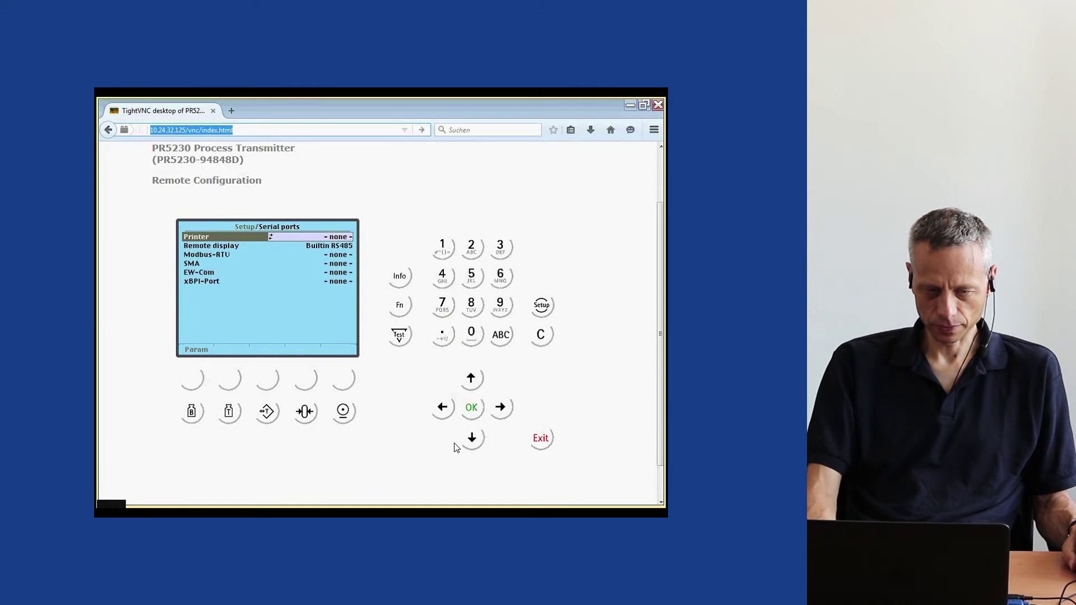
key(Down)
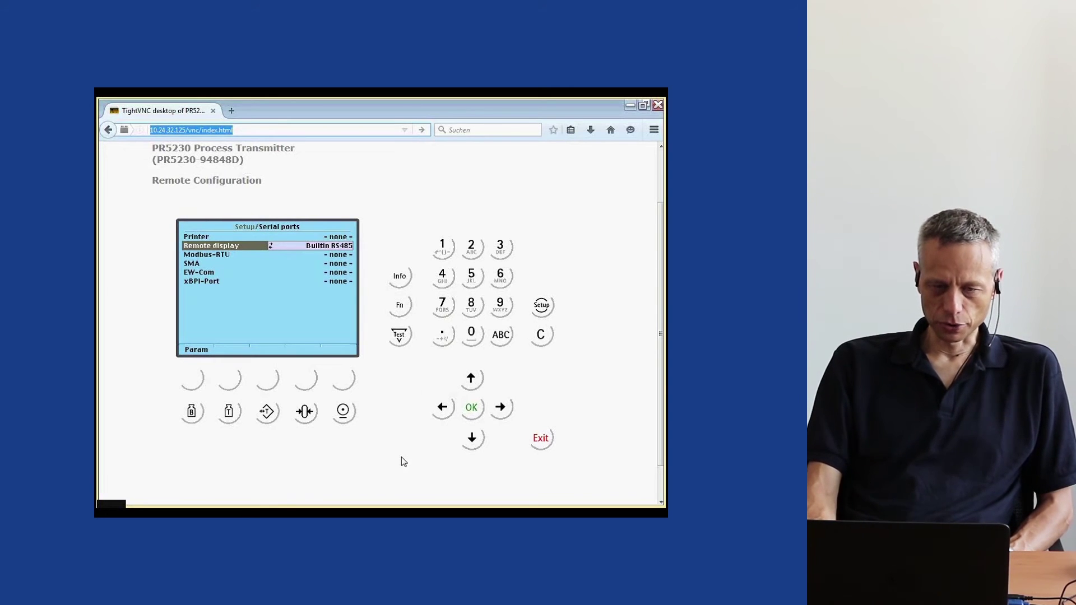
key(Down)
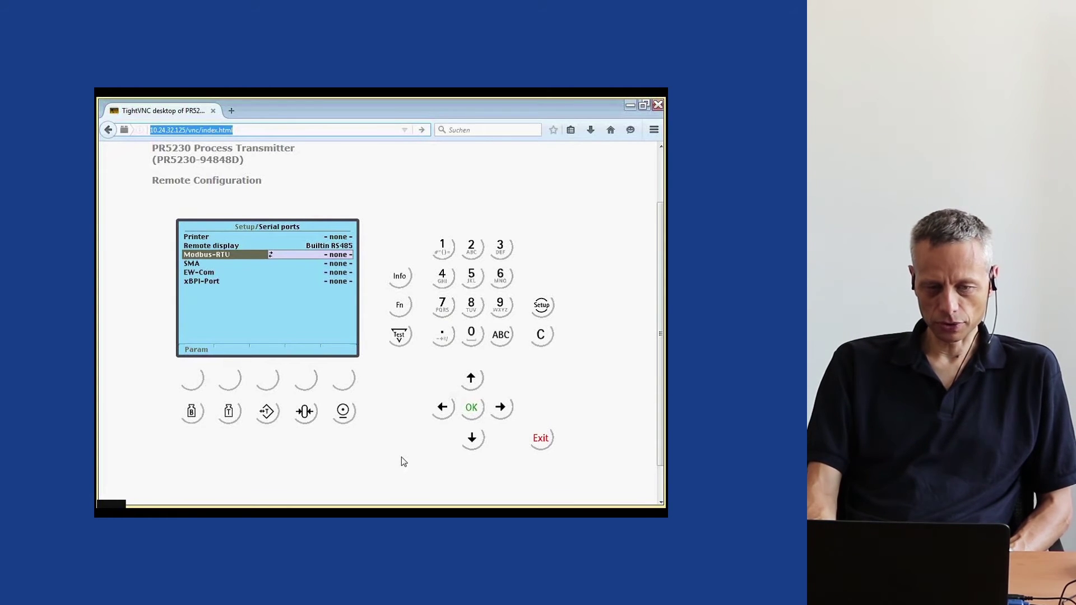
key(Down)
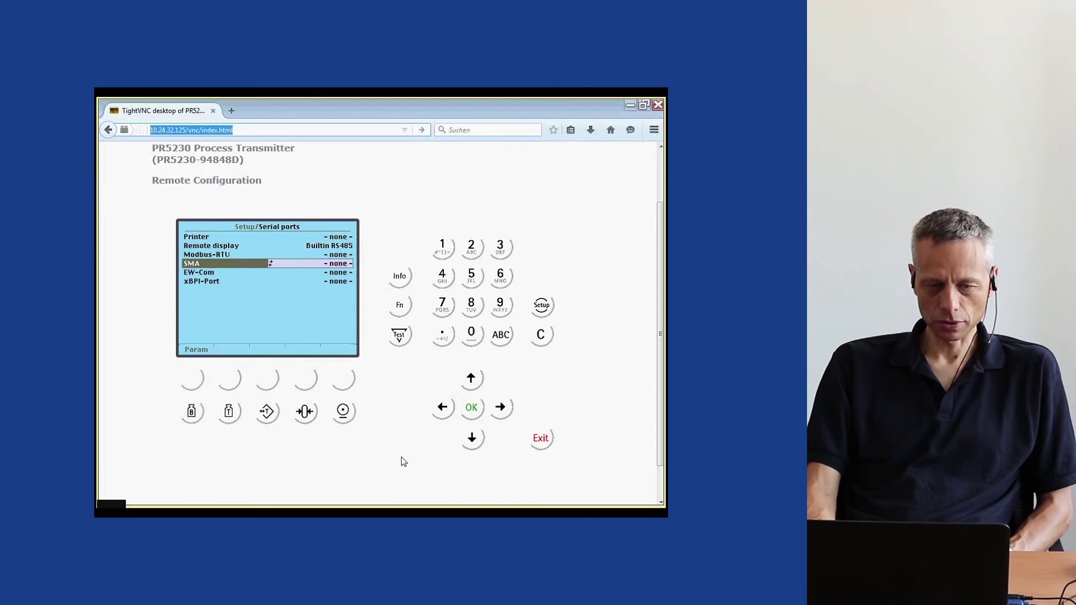
key(Down)
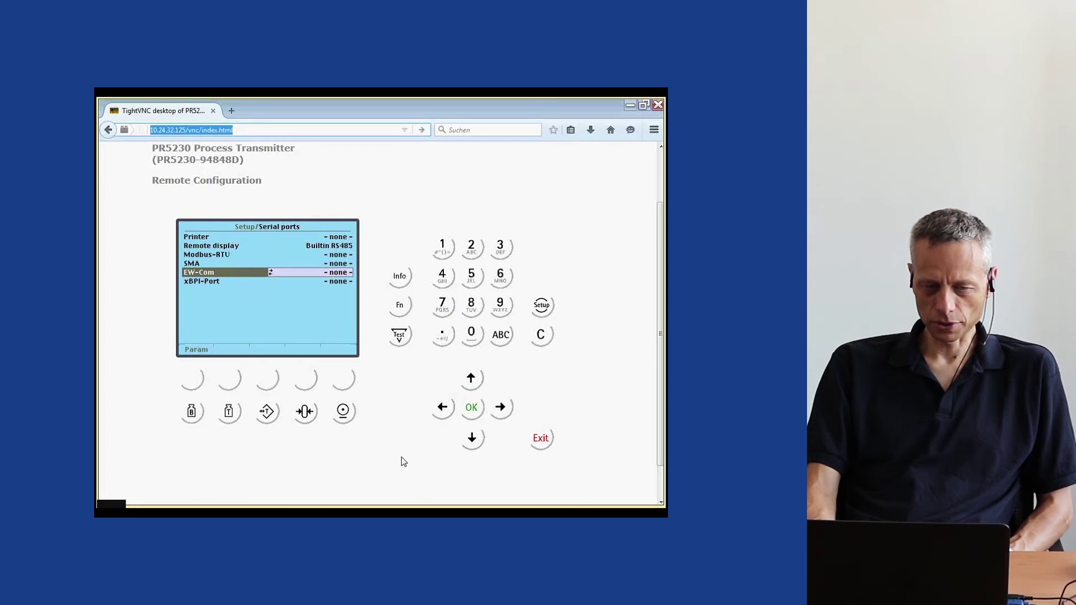
key(Return)
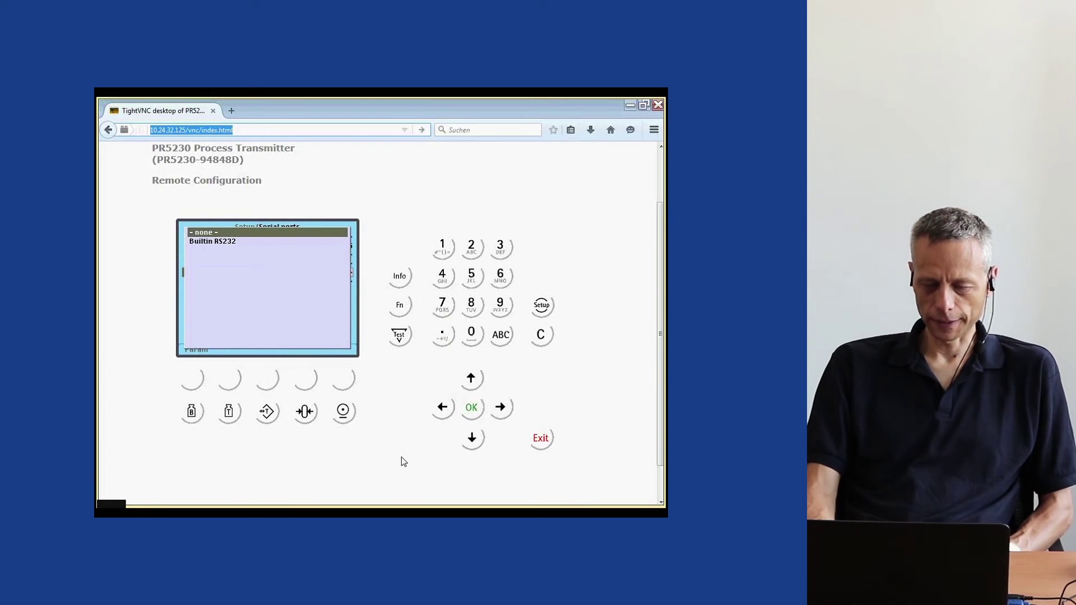
click(547, 439)
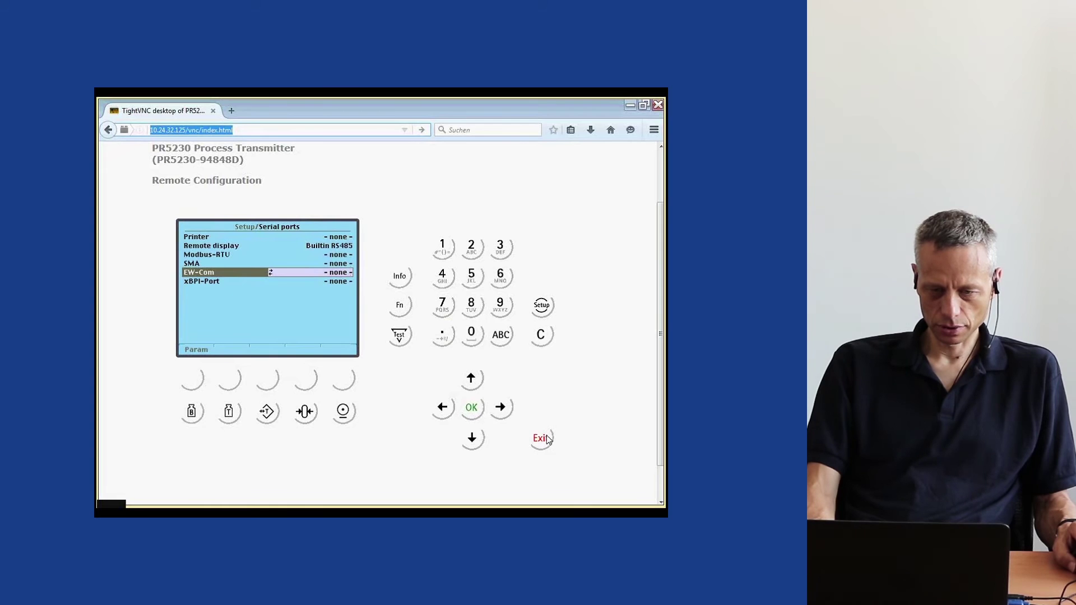
click(547, 439)
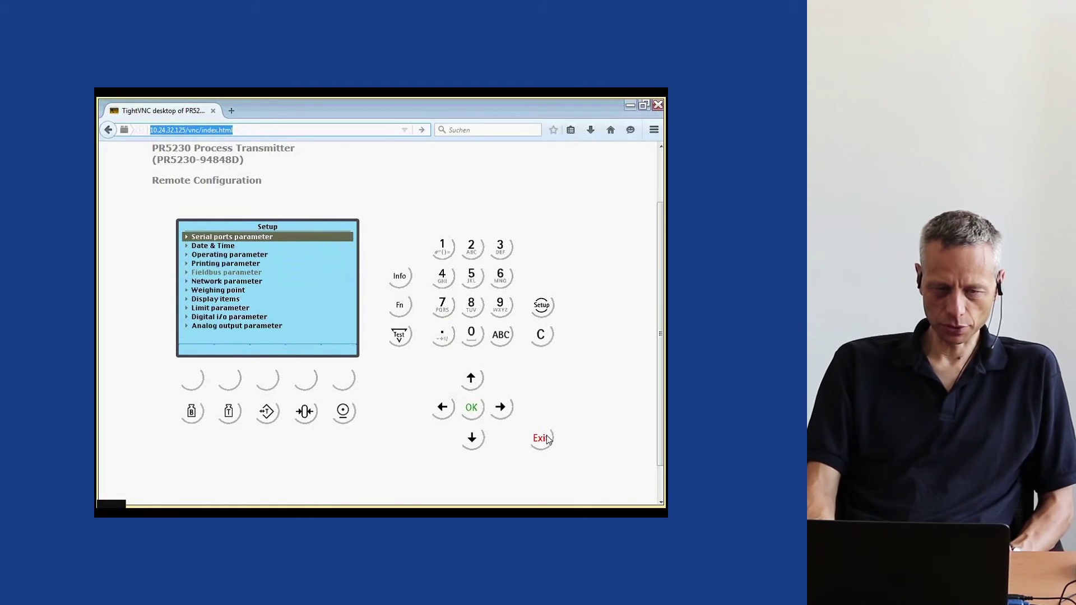
In Printing parameters, set PrintlayoutItem1 to Date & Time
key(Down)
key(Down)
key(Down)
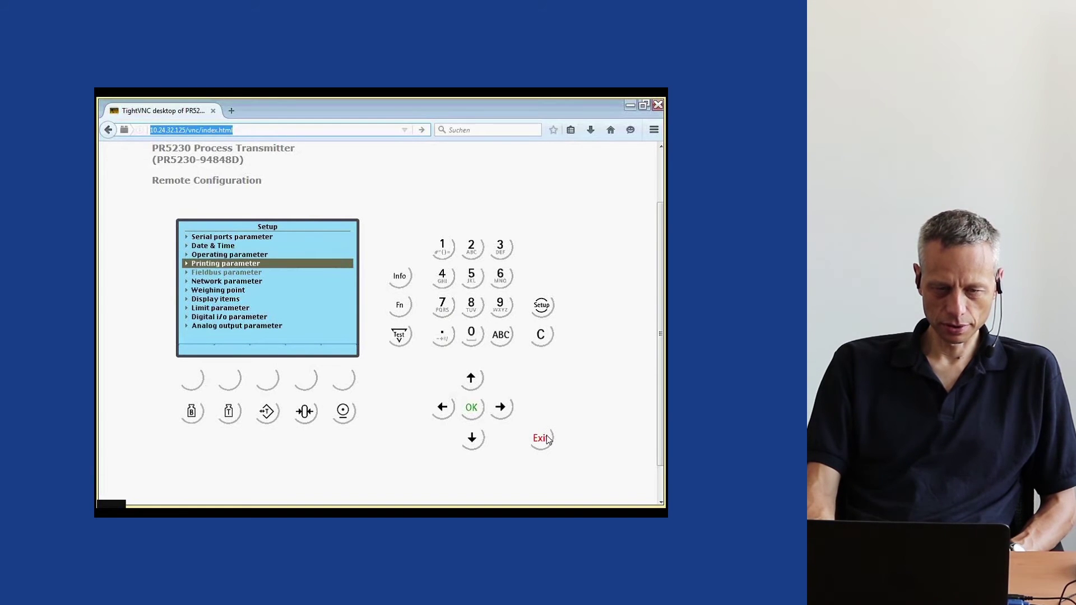
key(Return)
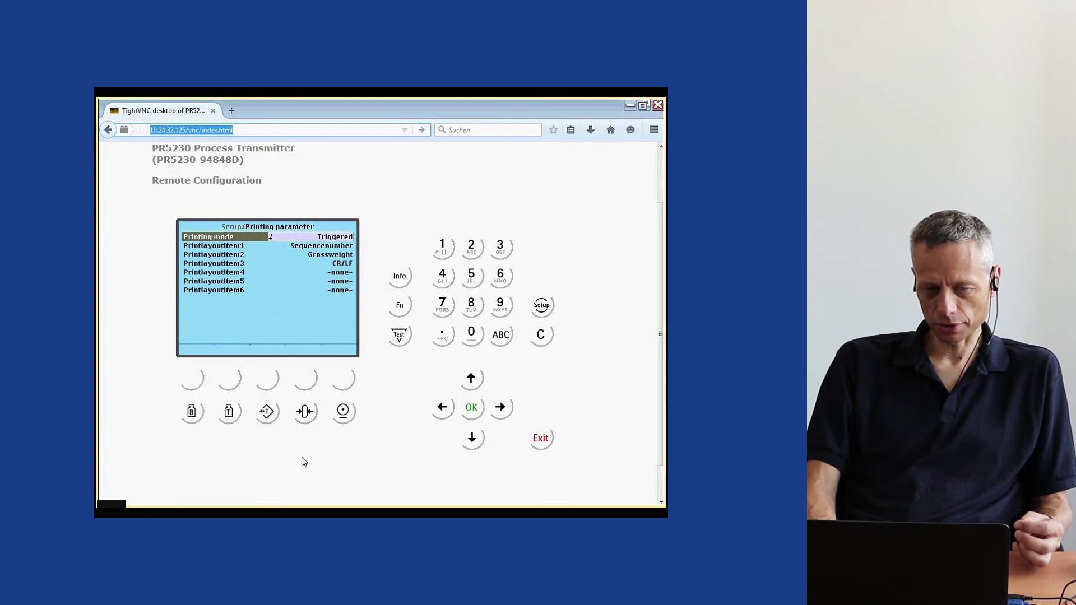
key(Down)
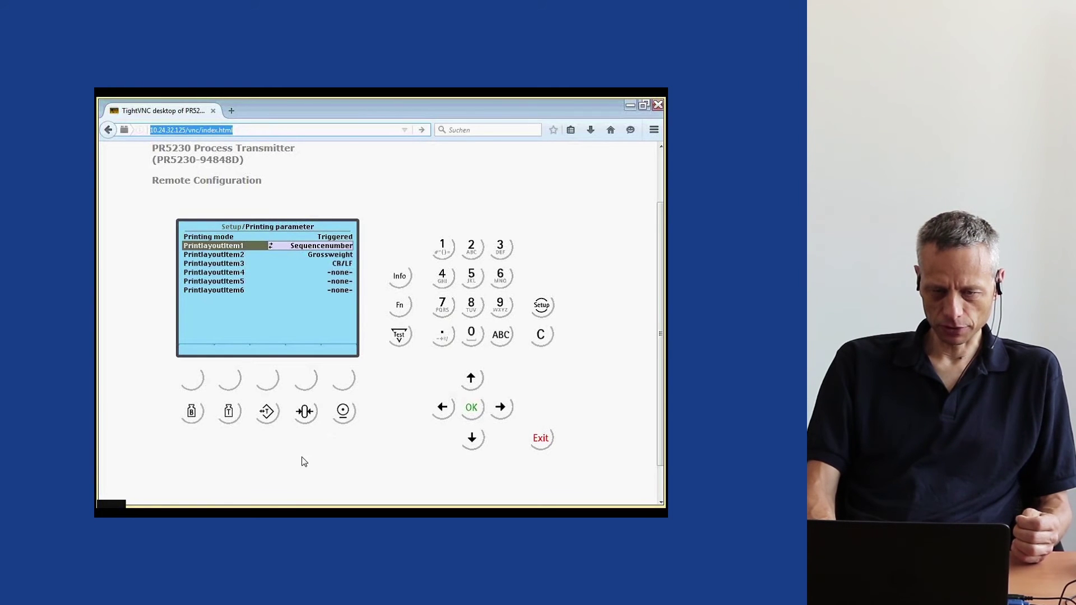
key(Return)
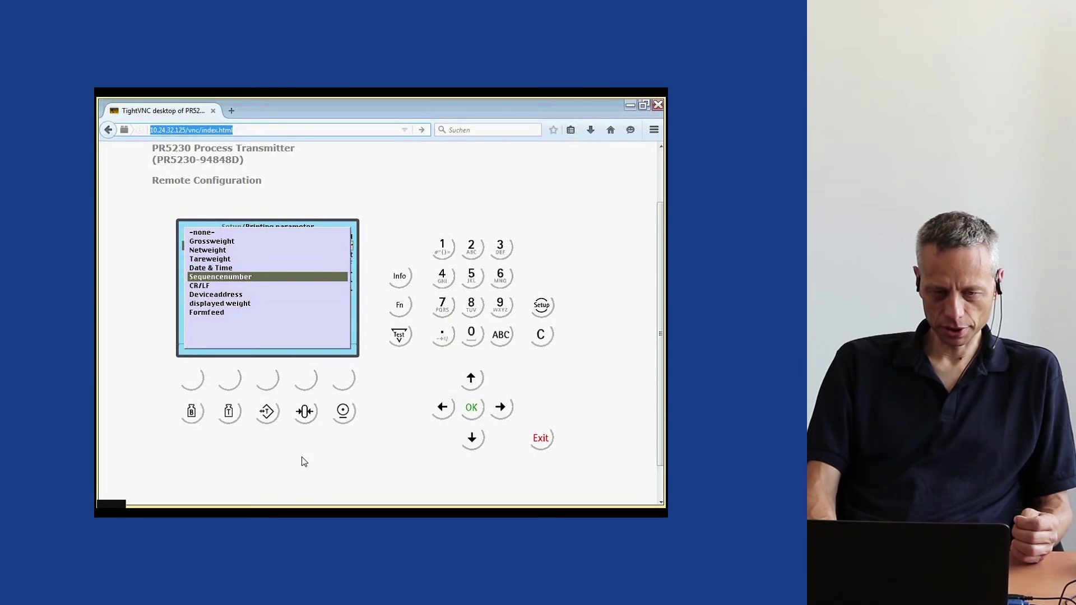
key(Up)
key(Return)
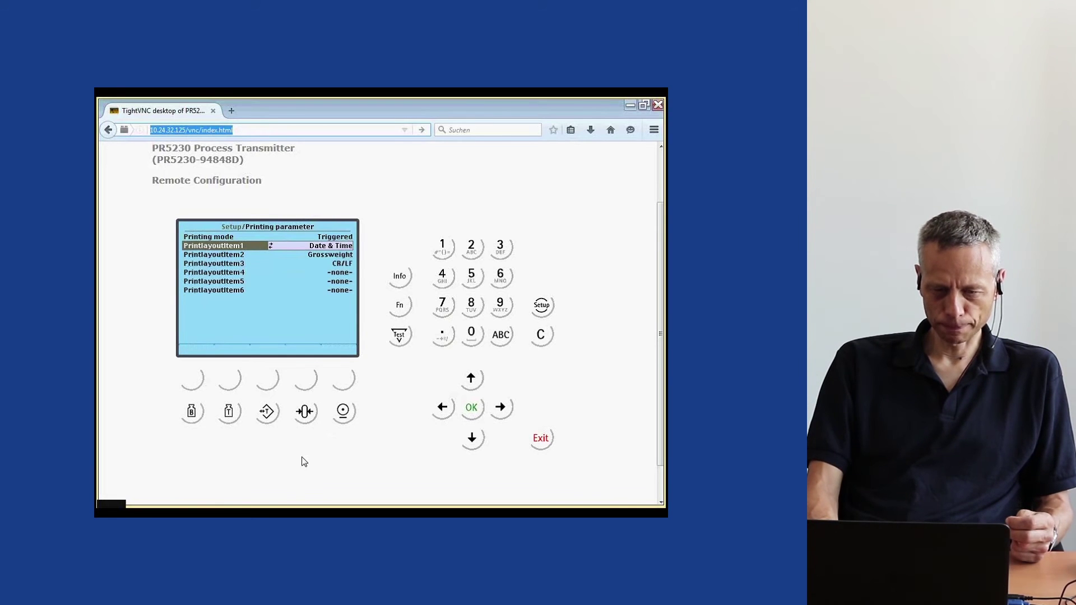
Set PrintlayoutItem4 to Sequencenumber and save the printing parameter changes
key(Down)
key(Down)
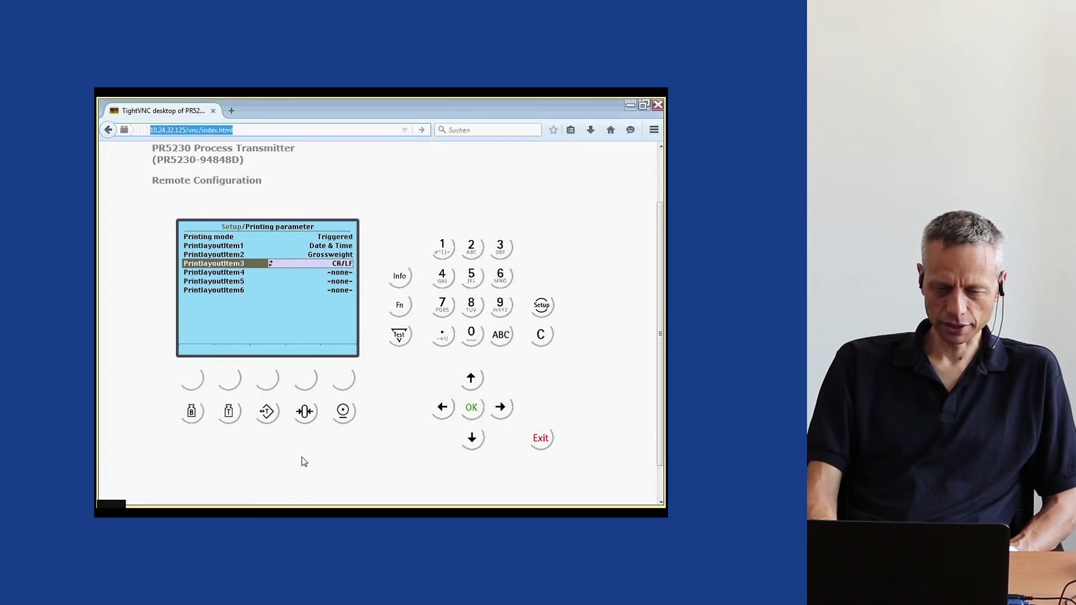
key(Down)
key(Return)
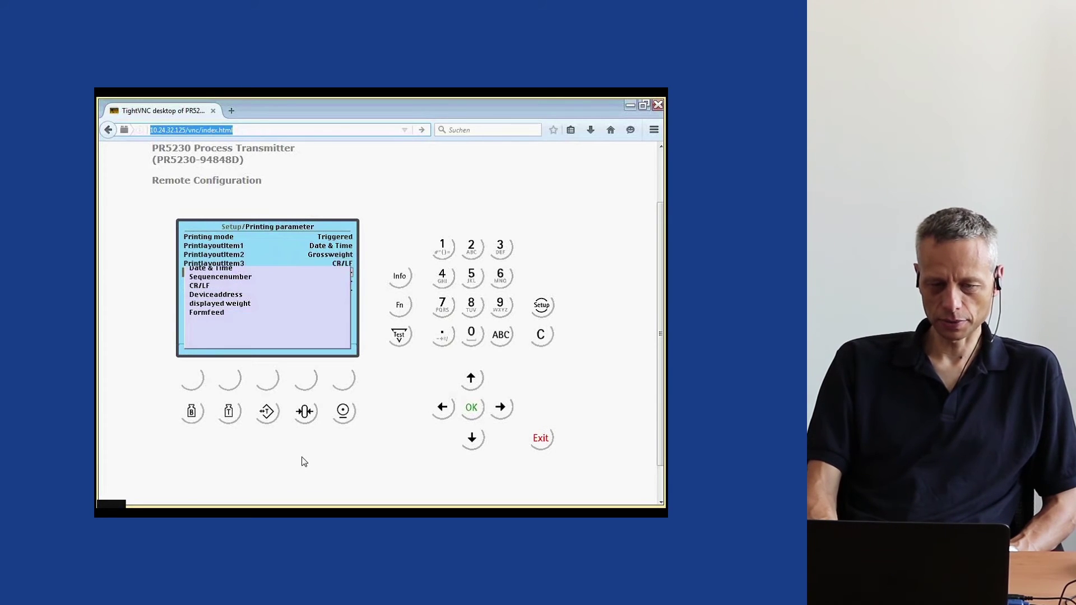
key(Down)
key(Down)
key(Down)
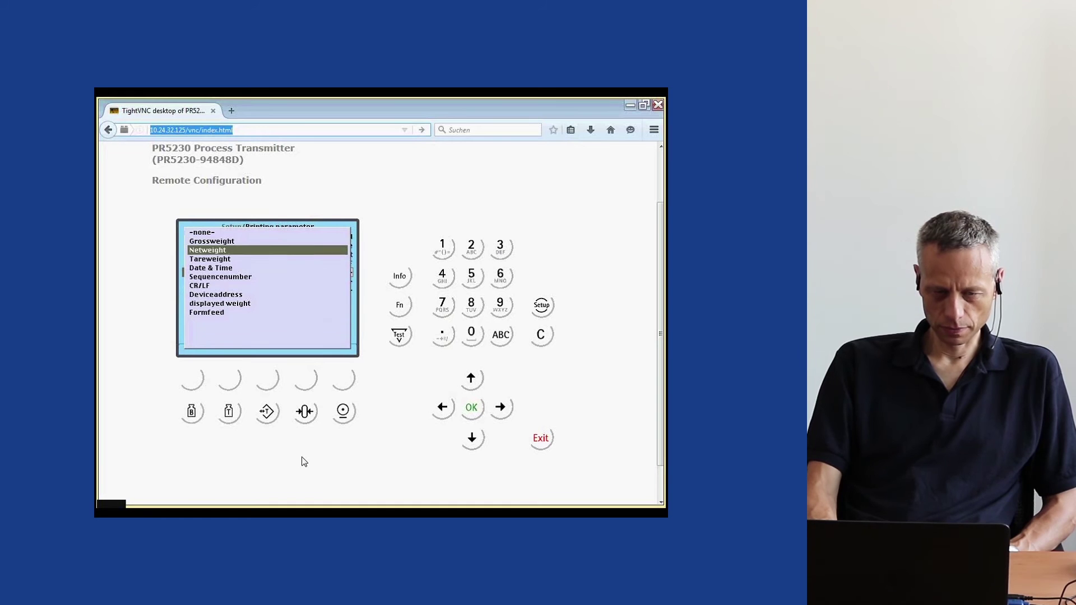
key(Down)
key(Down)
key(Down)
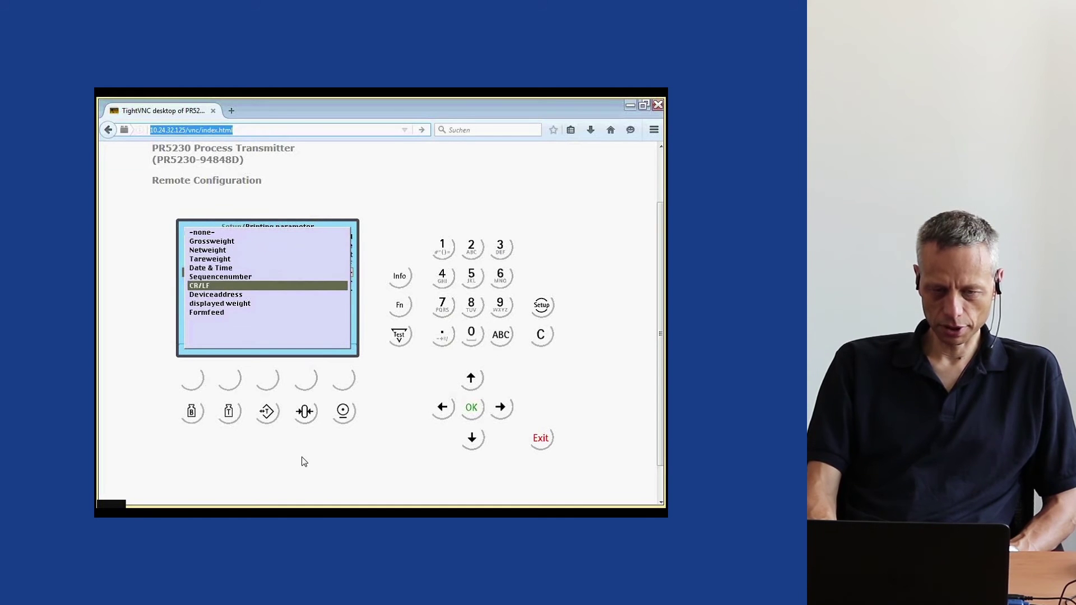
key(Up)
key(Return)
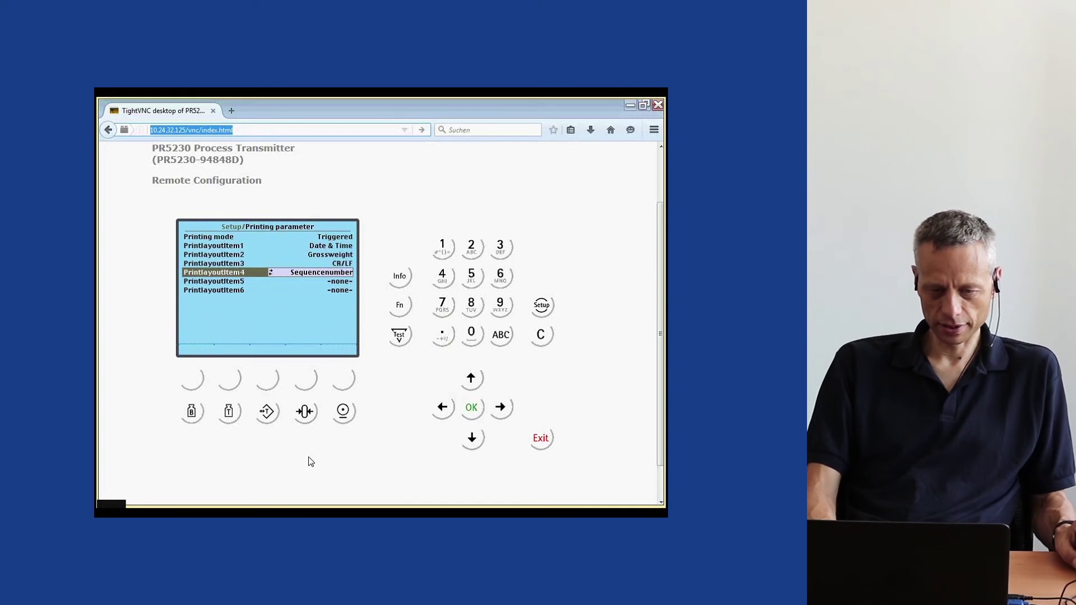
click(542, 438)
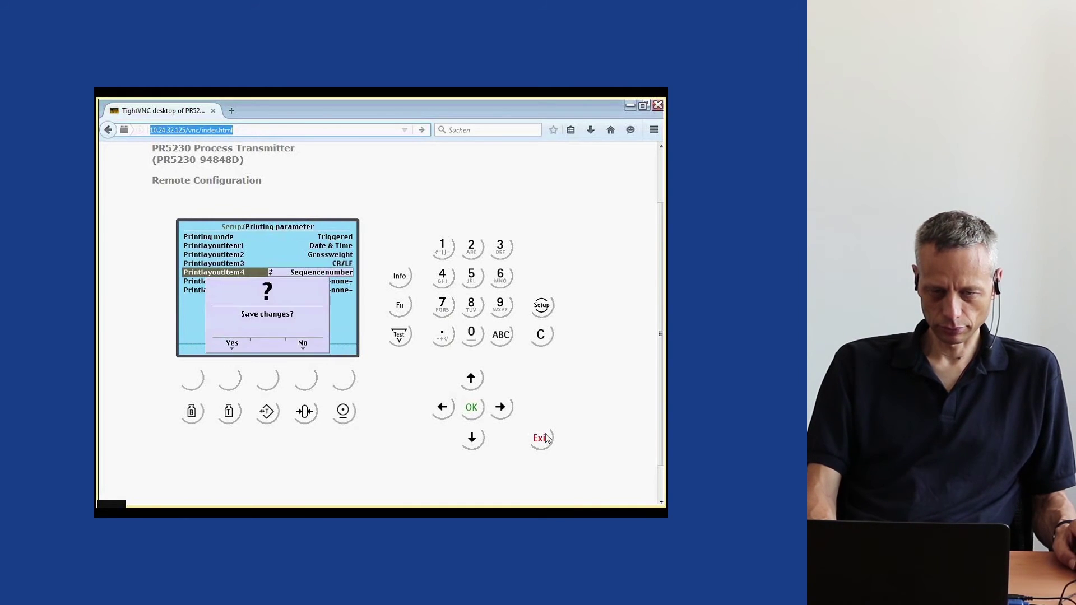
click(227, 380)
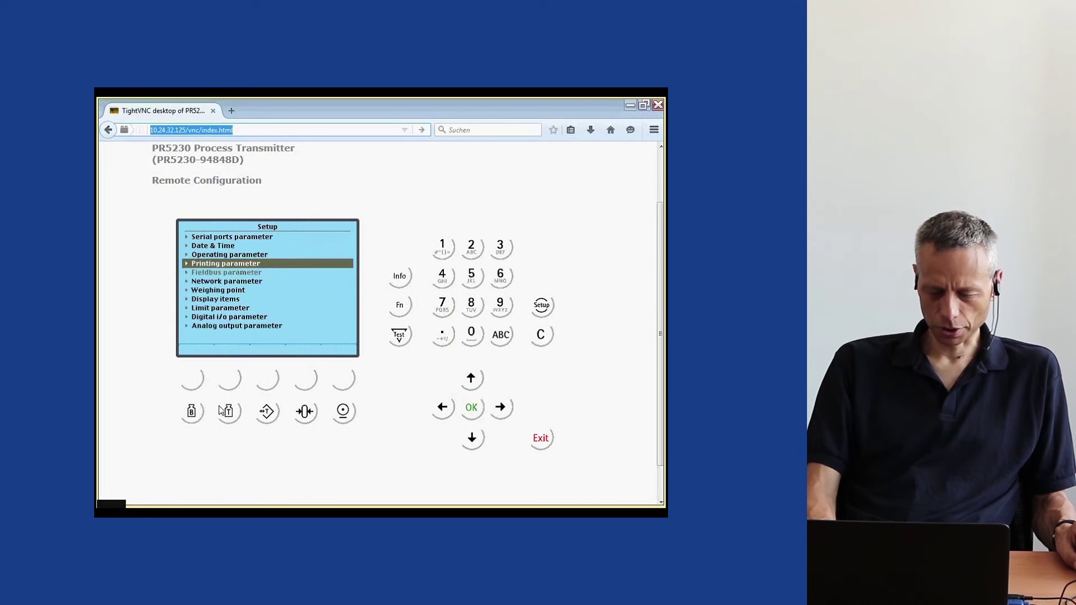
Move past the fieldbus and network parameters to the Weighing point settings and open Weighing point A
key(Down)
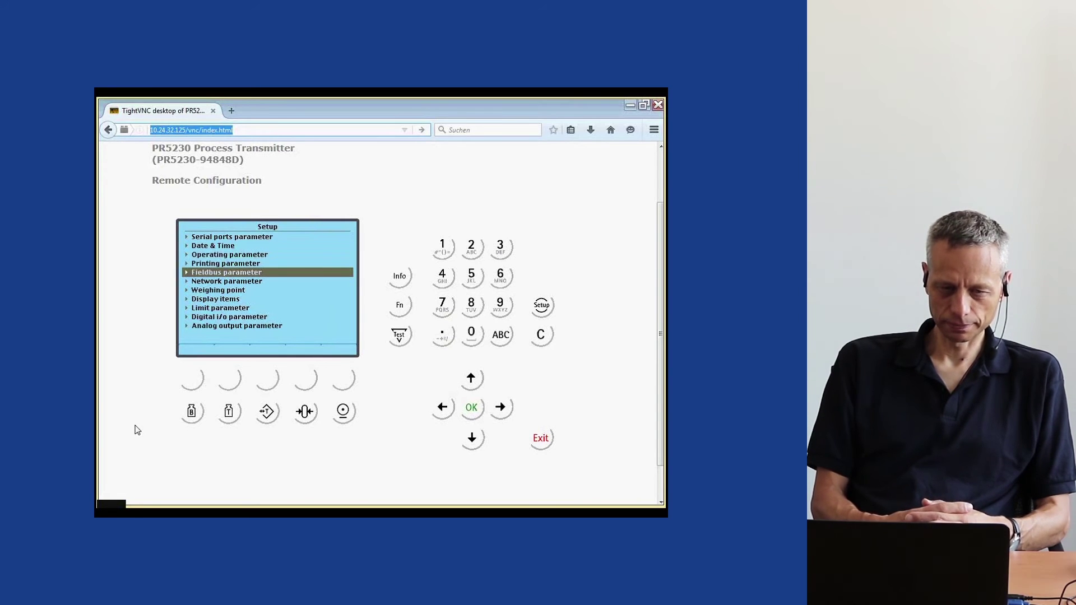
key(Down)
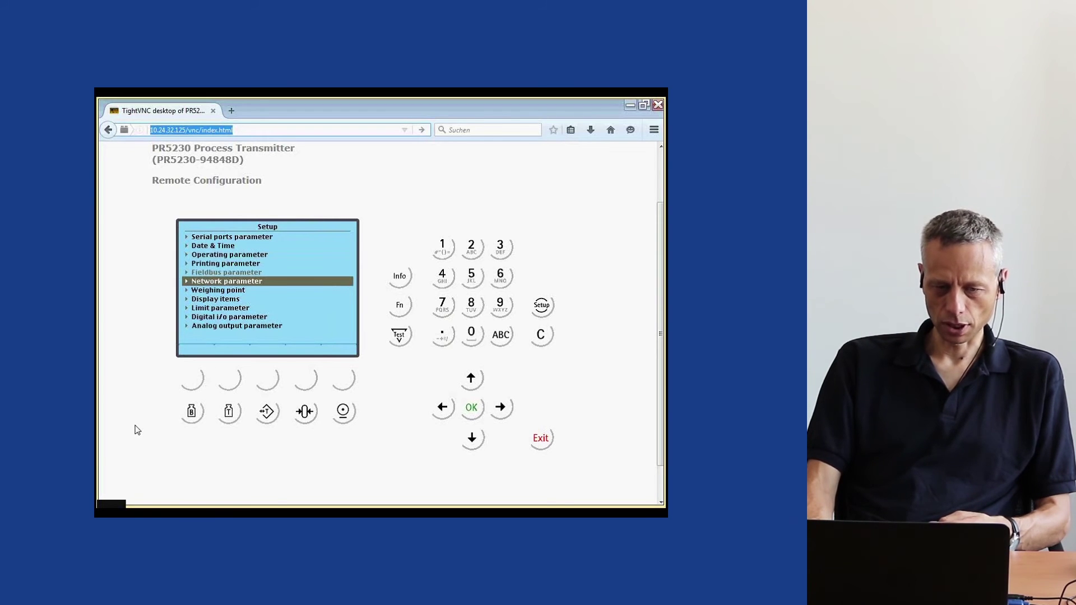
key(Down)
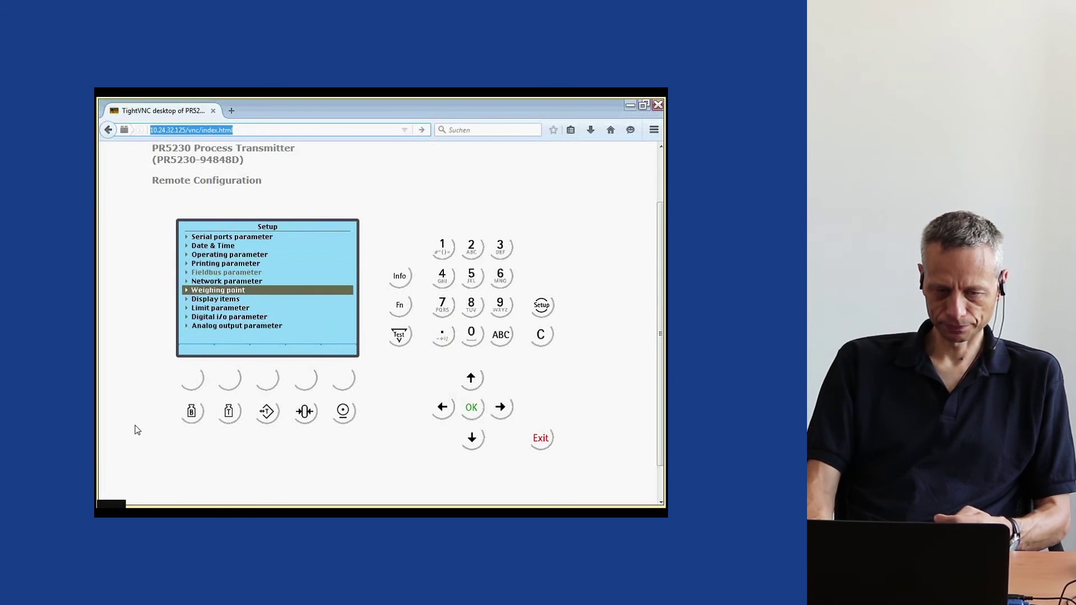
key(Return)
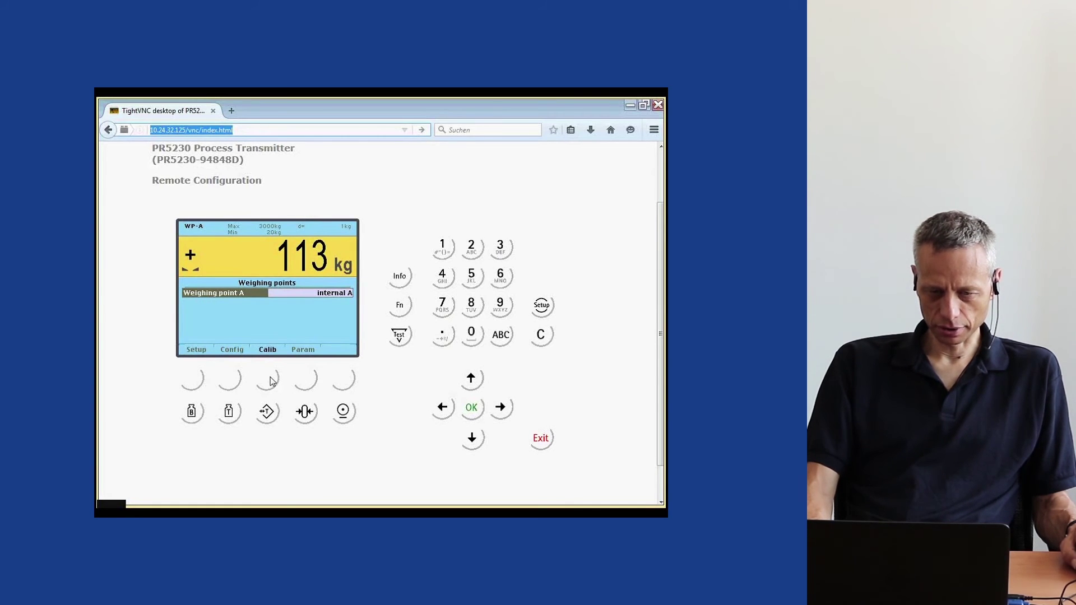
Open Weighing point A's calibration and list its parameters (Measuretime 5 ms, Digital filter off)
click(269, 381)
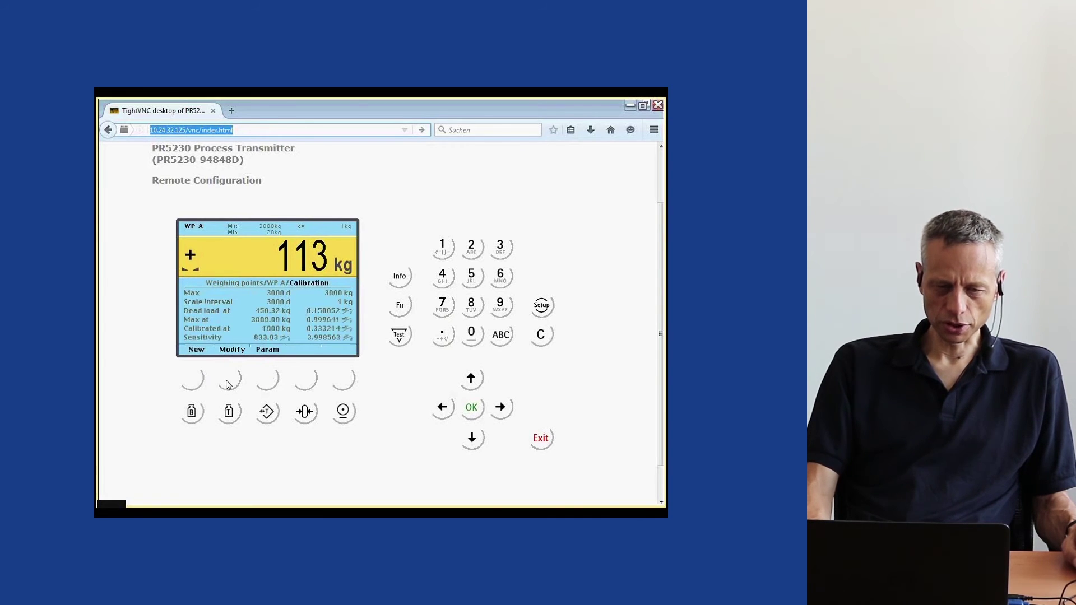
click(267, 380)
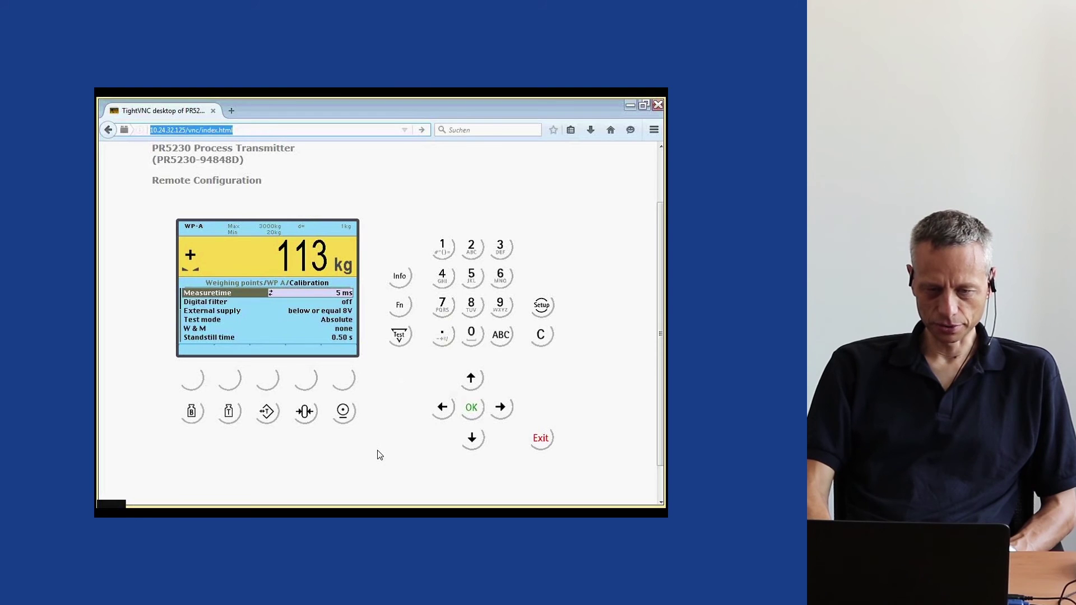
Check Measuretime, Digital filter, W & M, Zeroset range and zerotrack through Overload unchanged, then exit
key(Return)
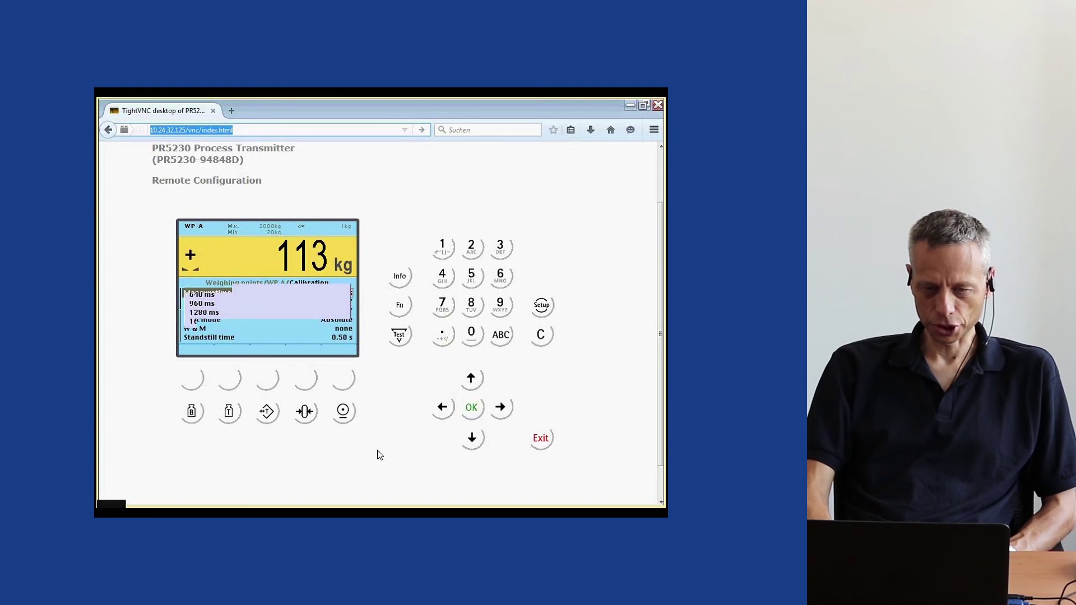
click(541, 439)
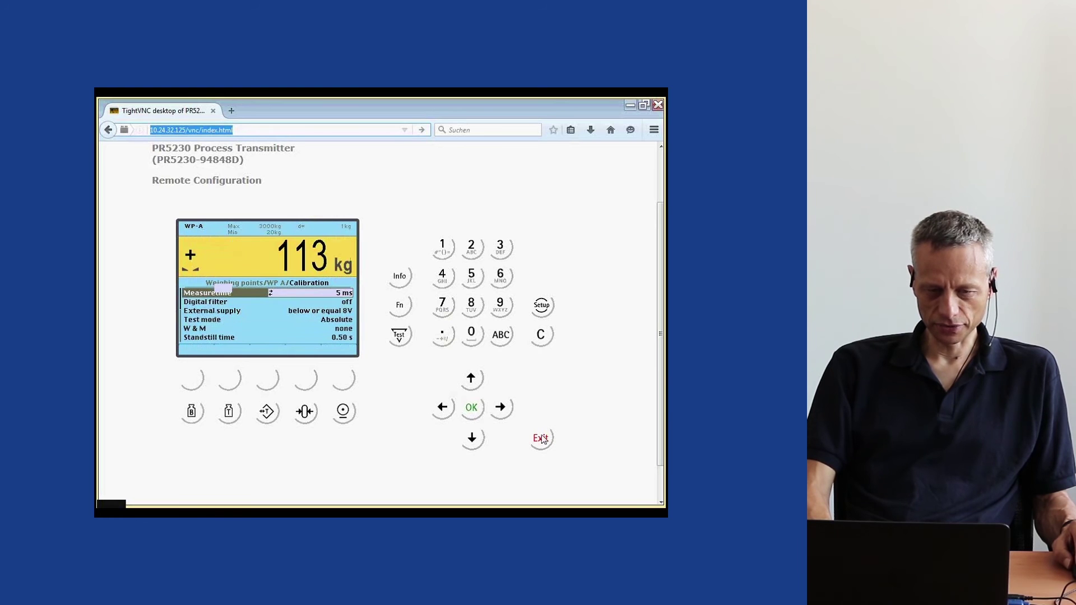
key(Down)
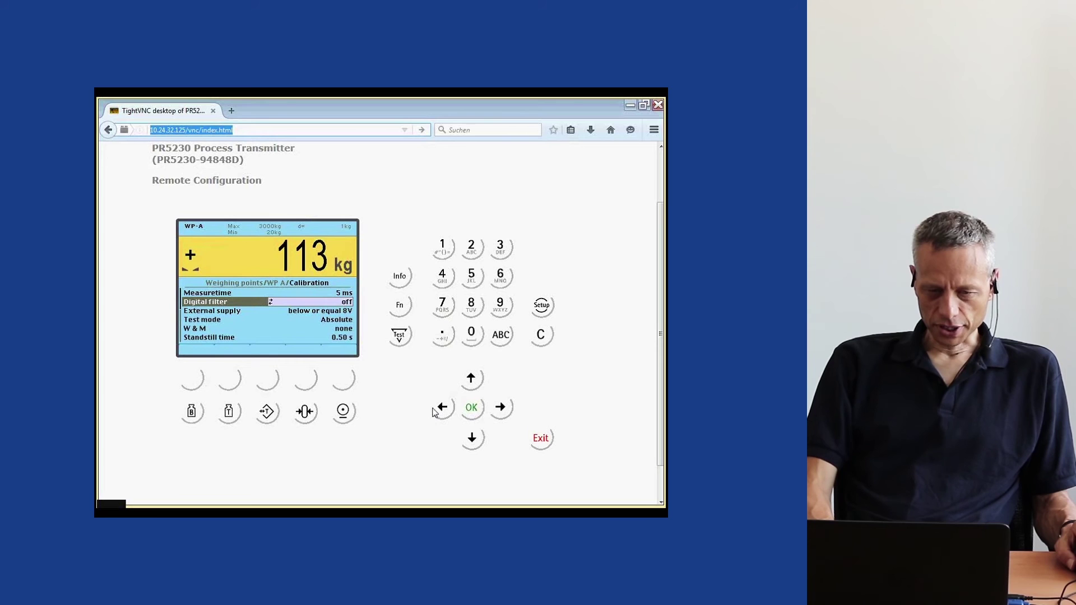
key(Down)
key(Down)
key(Down)
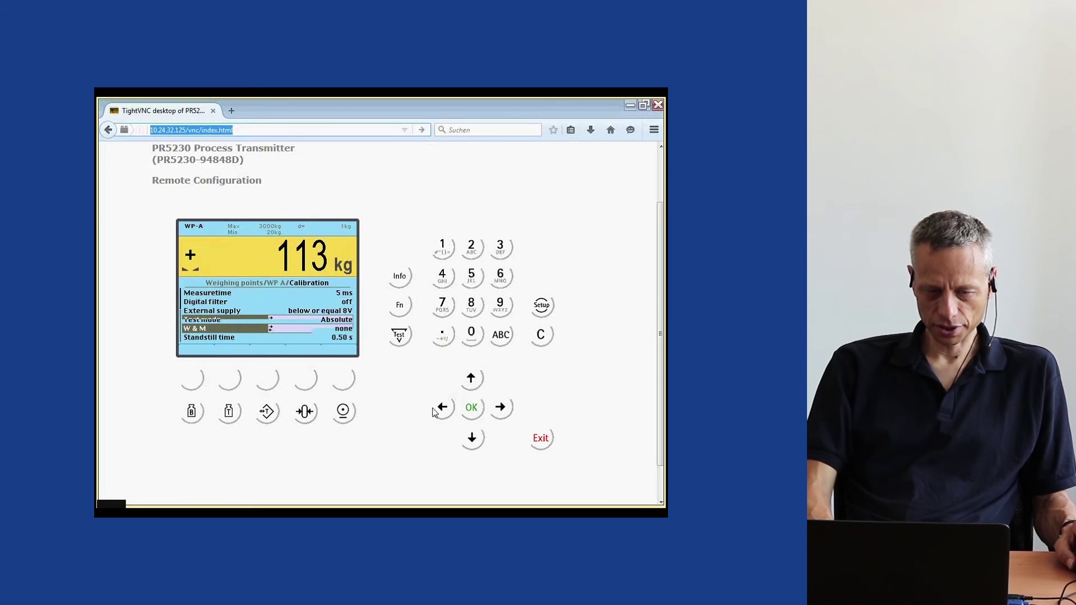
key(Down)
key(Down)
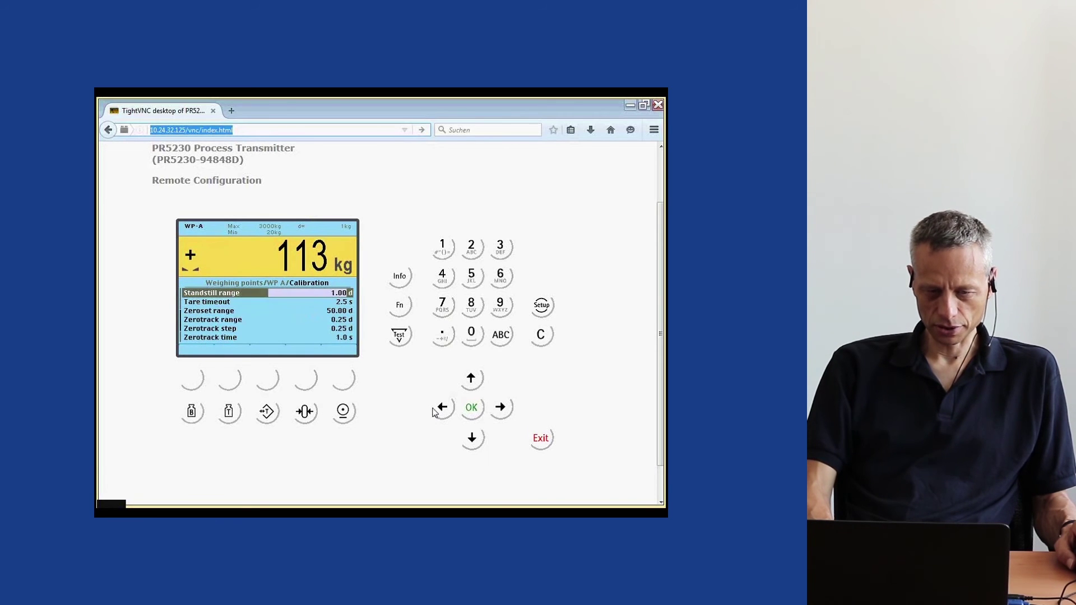
key(Down)
key(Down)
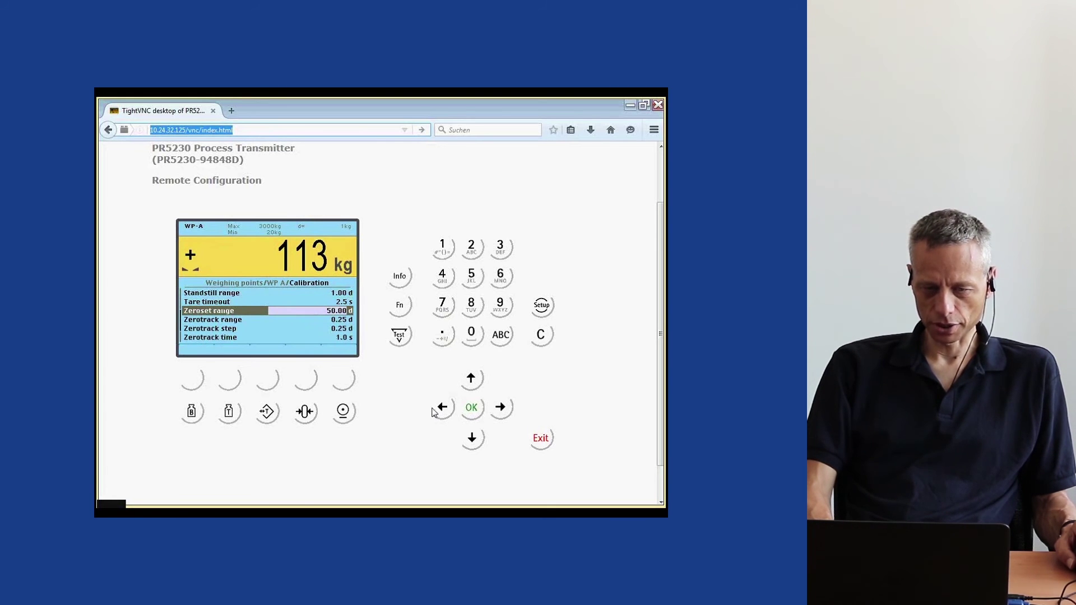
key(Down)
key(Down)
key(Down)
key(Down)
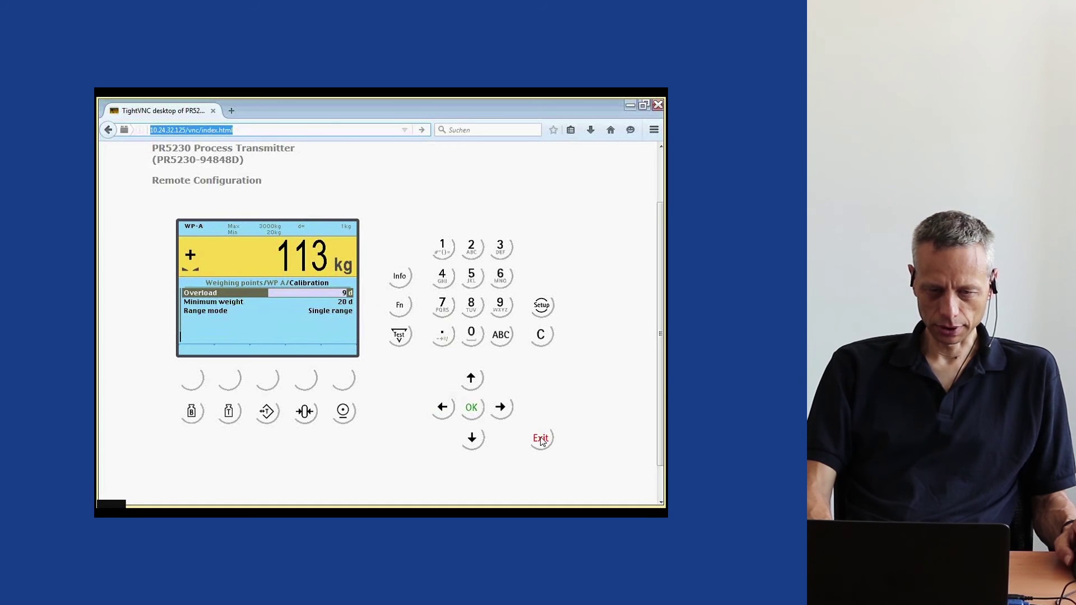
click(541, 439)
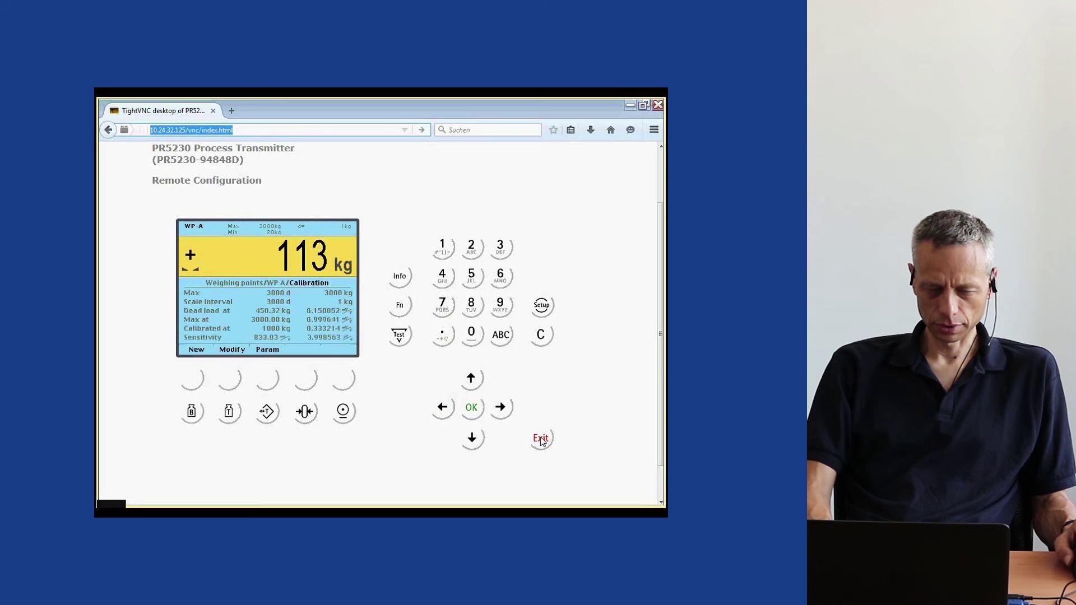
Back out to Setup and review Display items 1–10 (Indicator value, Bargraph, Gross, Digital I/O) unchanged
click(541, 439)
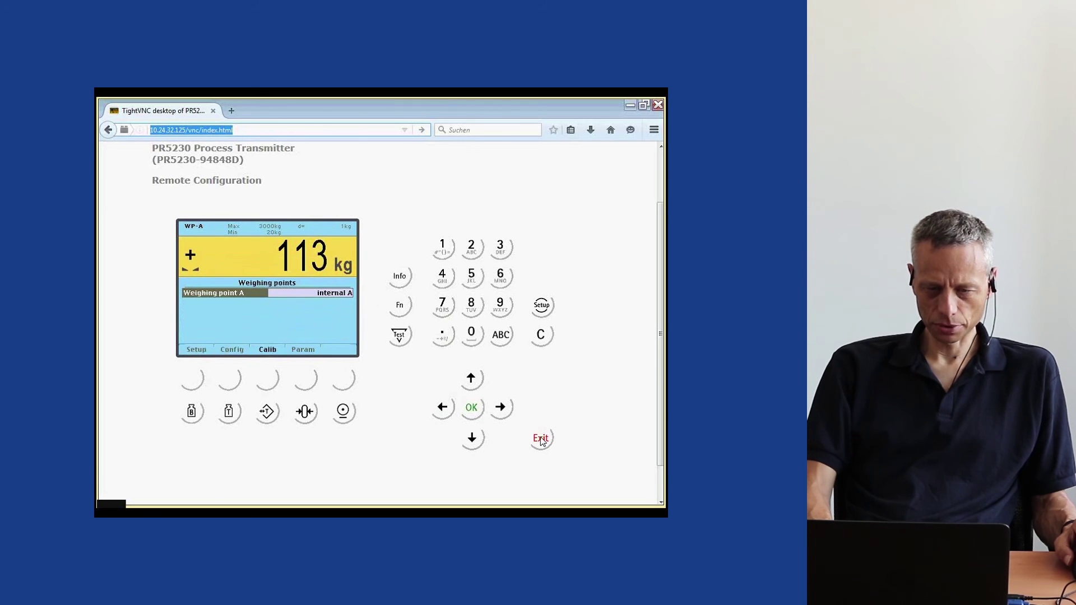
click(541, 439)
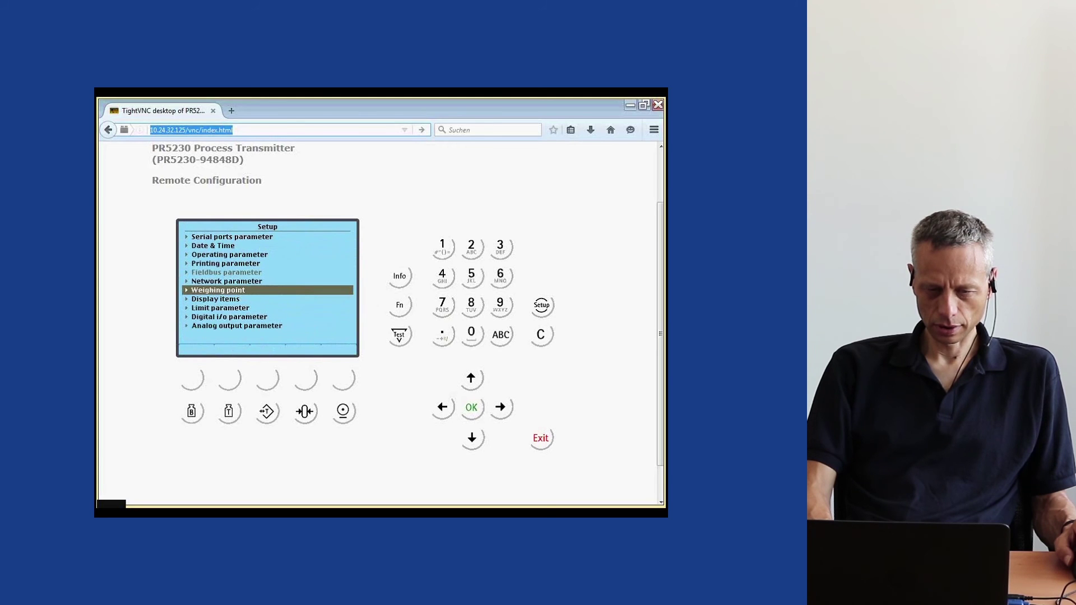
key(Down)
key(Down)
key(Down)
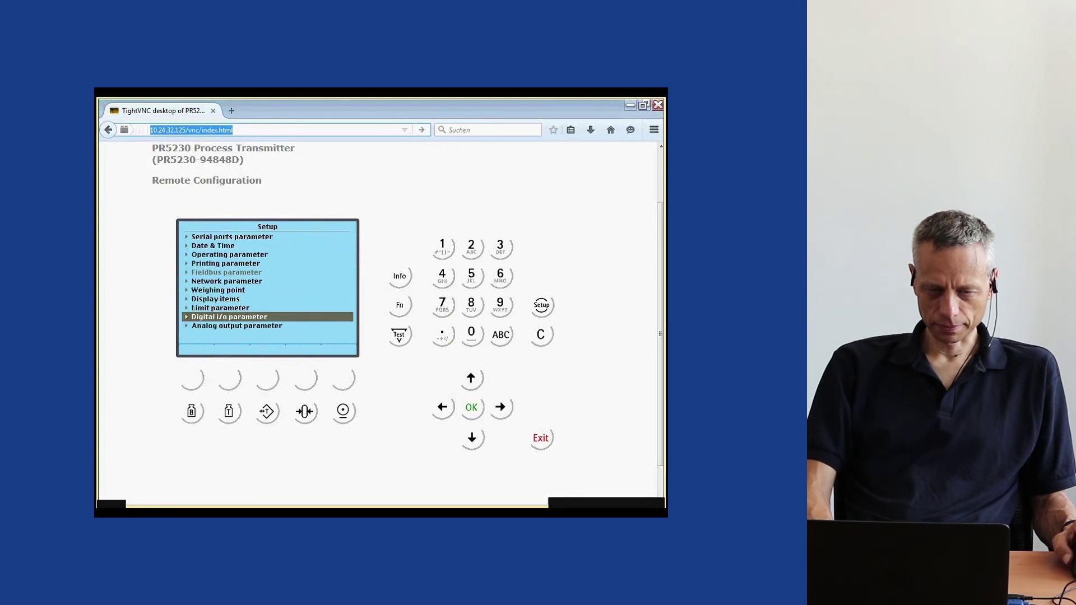
key(Up)
key(Up)
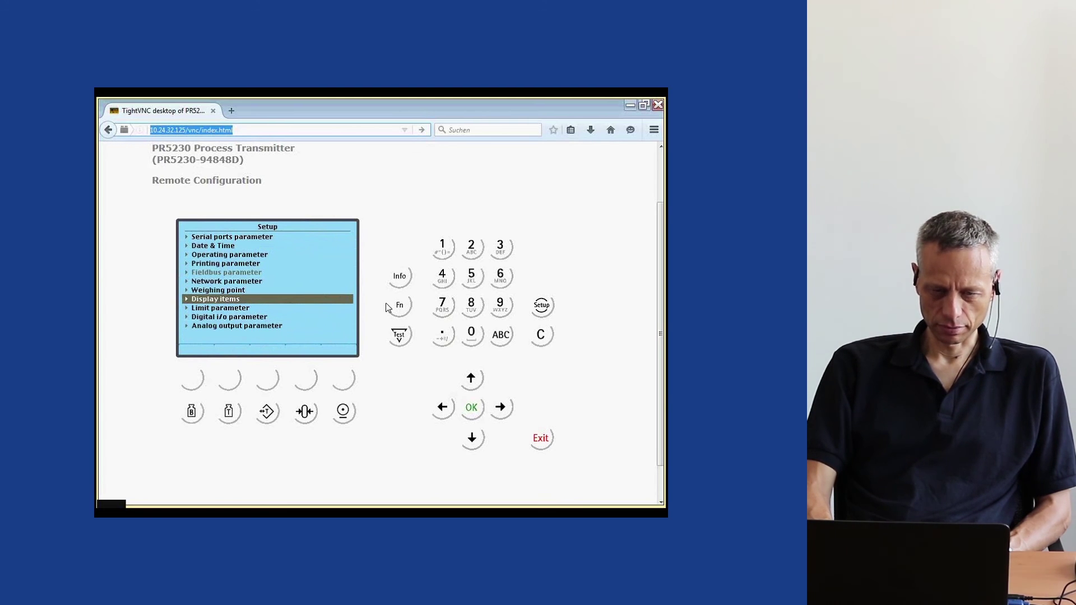
key(Return)
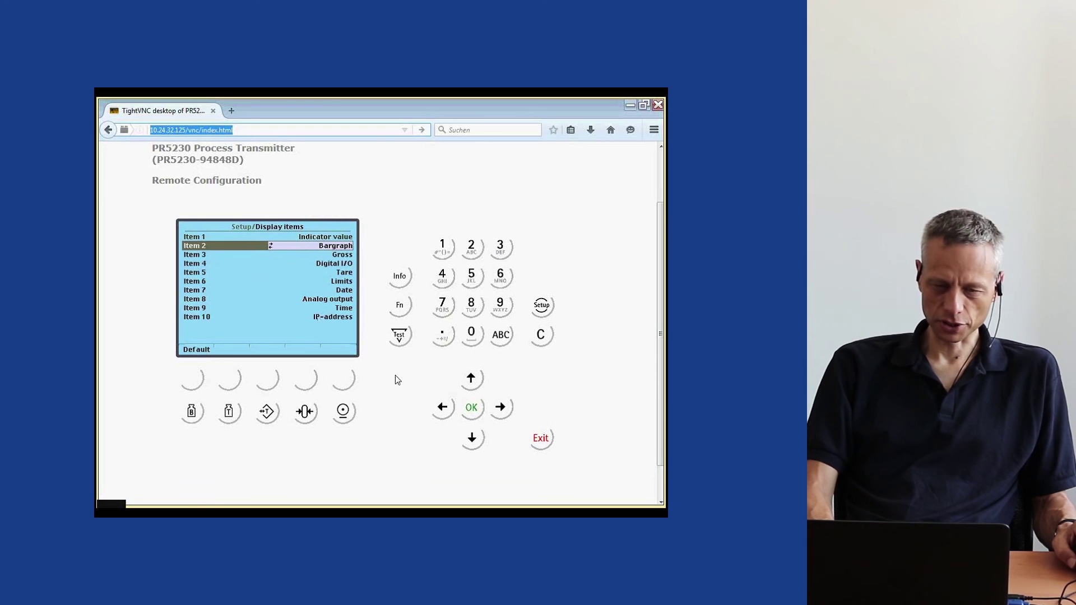
click(540, 439)
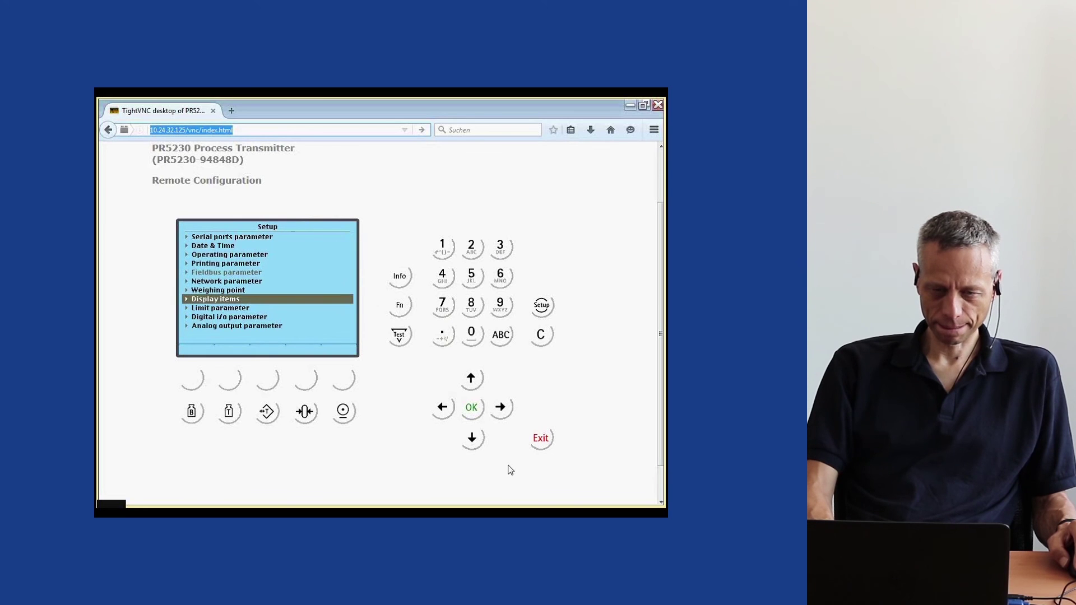
key(Down)
key(Down)
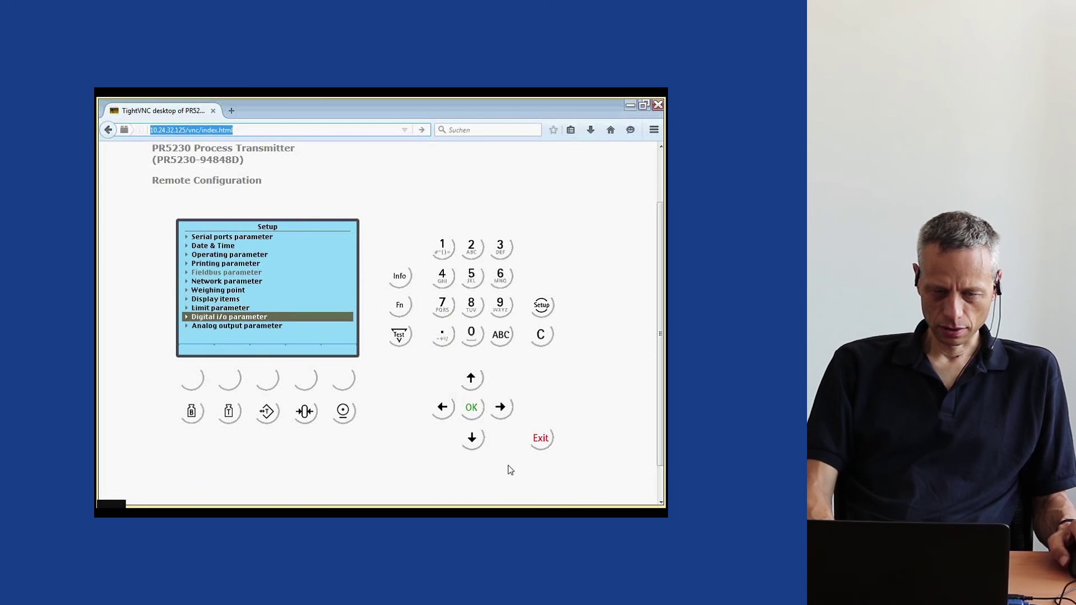
In Digital i/o parameters, review Output 1 (keep marker bit 1) and Input 1 on (keep set zero)
key(Return)
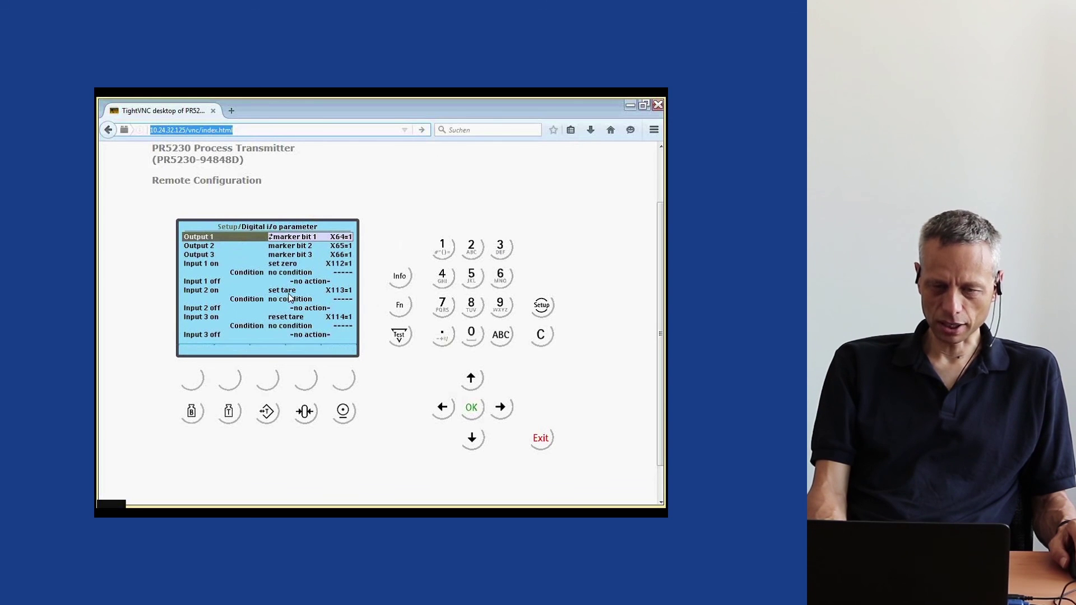
key(Return)
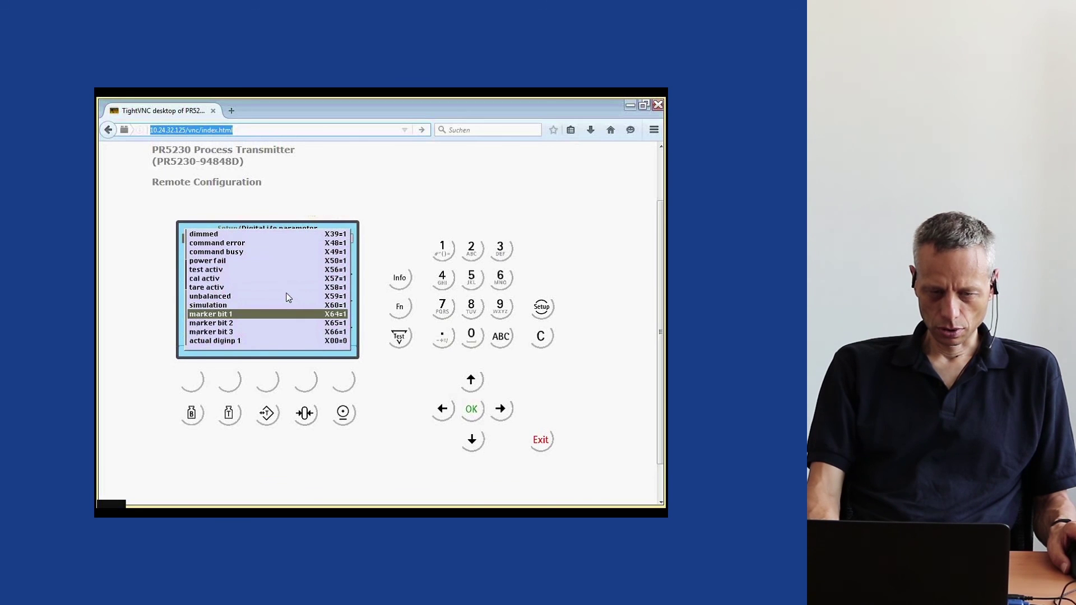
scroll(288, 297, up, 2)
scroll(288, 297, down, 2)
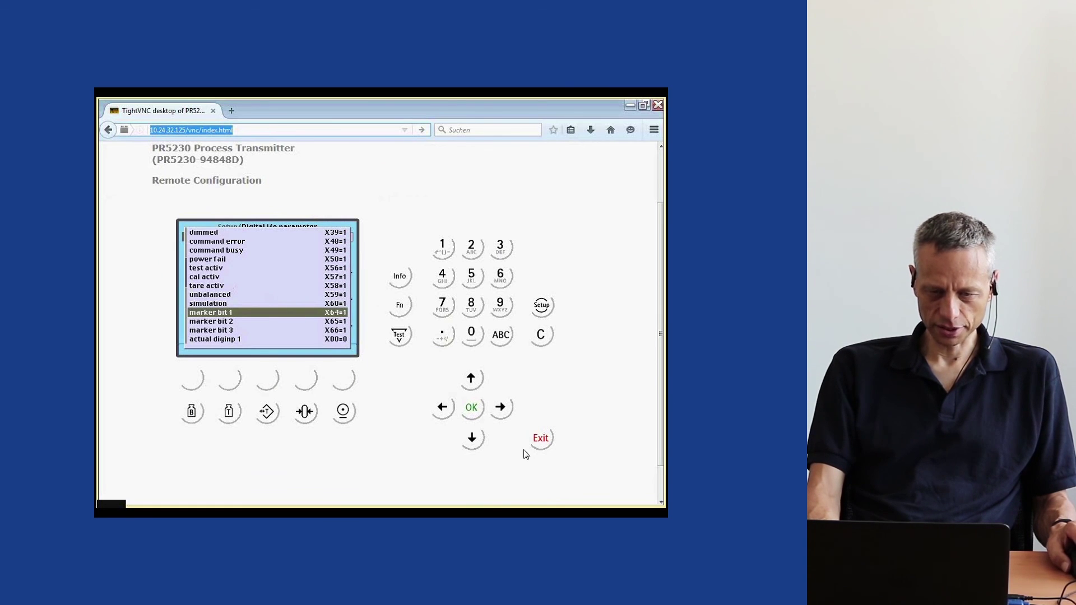
click(549, 440)
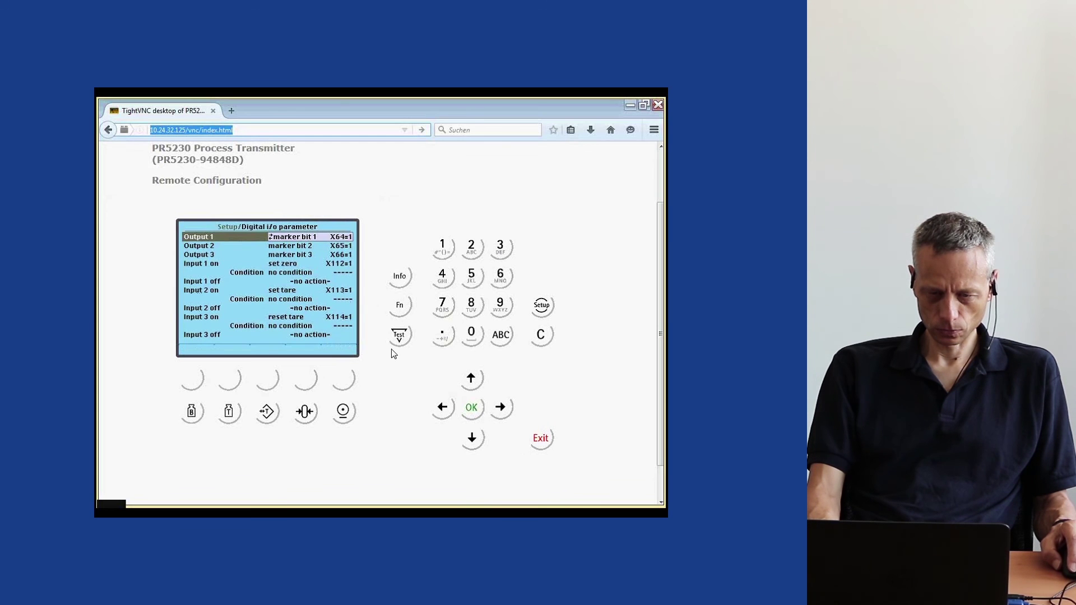
key(Down)
key(Down)
key(Down)
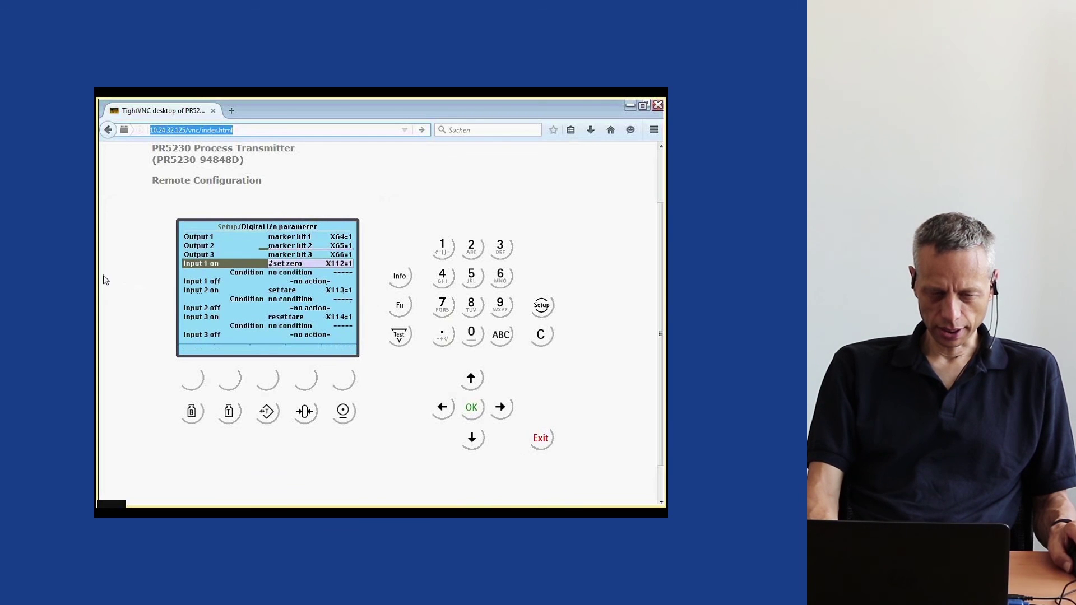
key(Return)
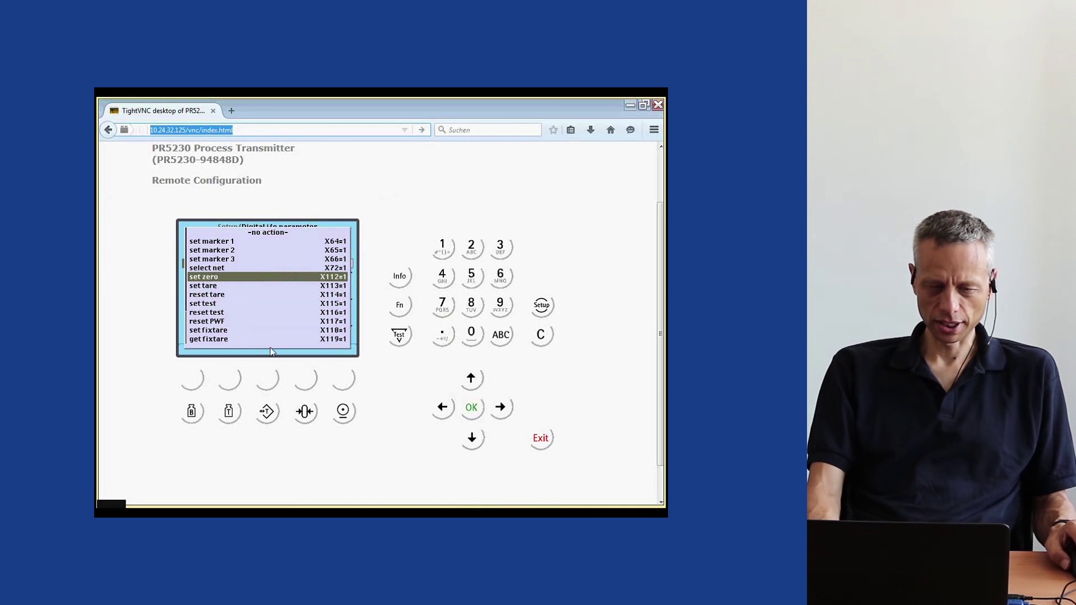
click(472, 408)
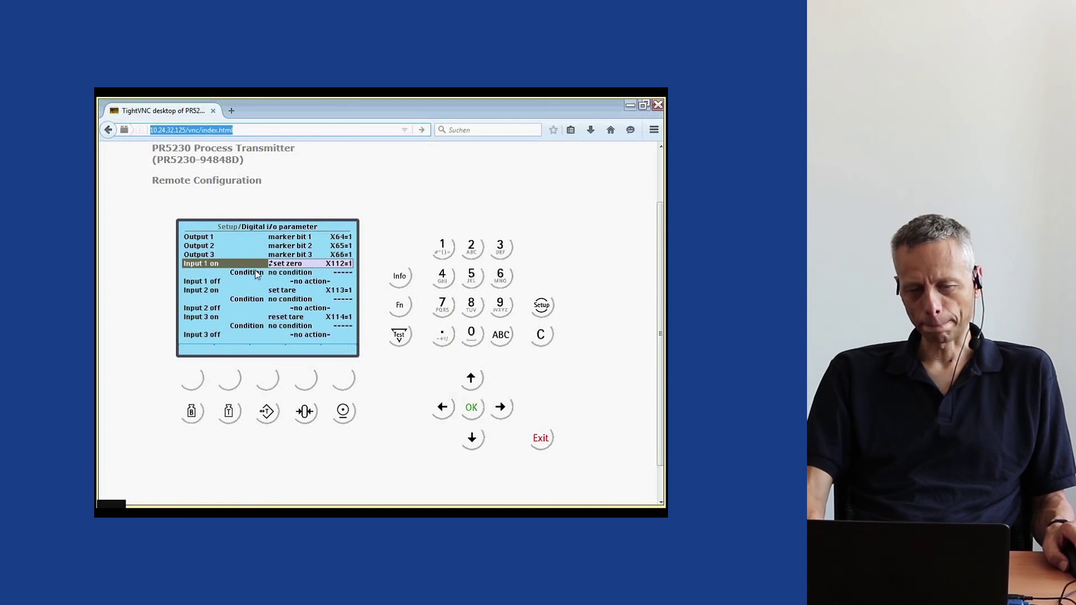
Exit the Digital i/o parameter page back to the main Setup menu
click(543, 442)
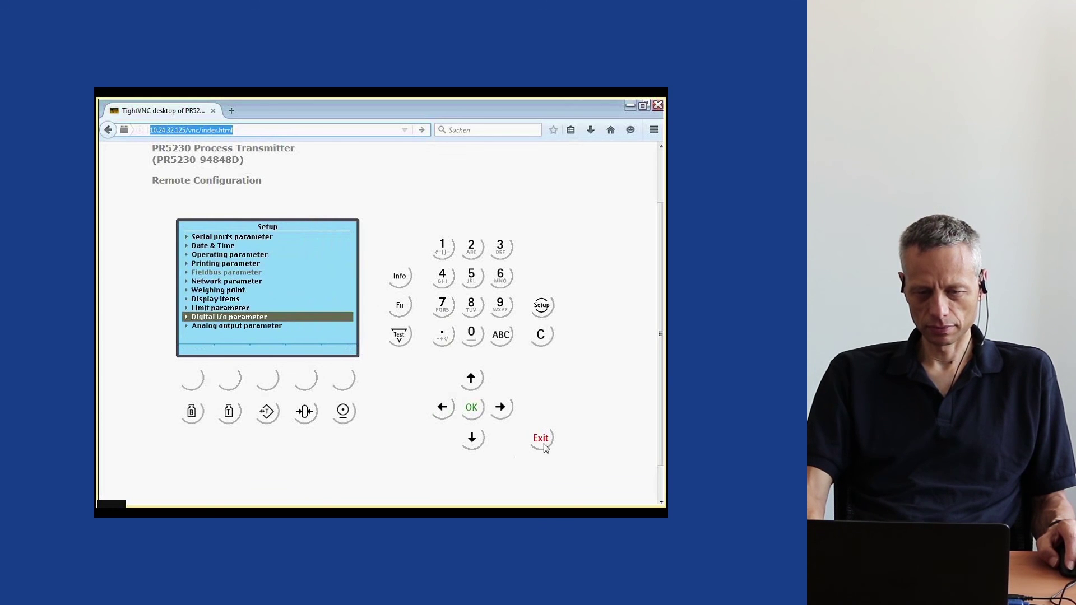